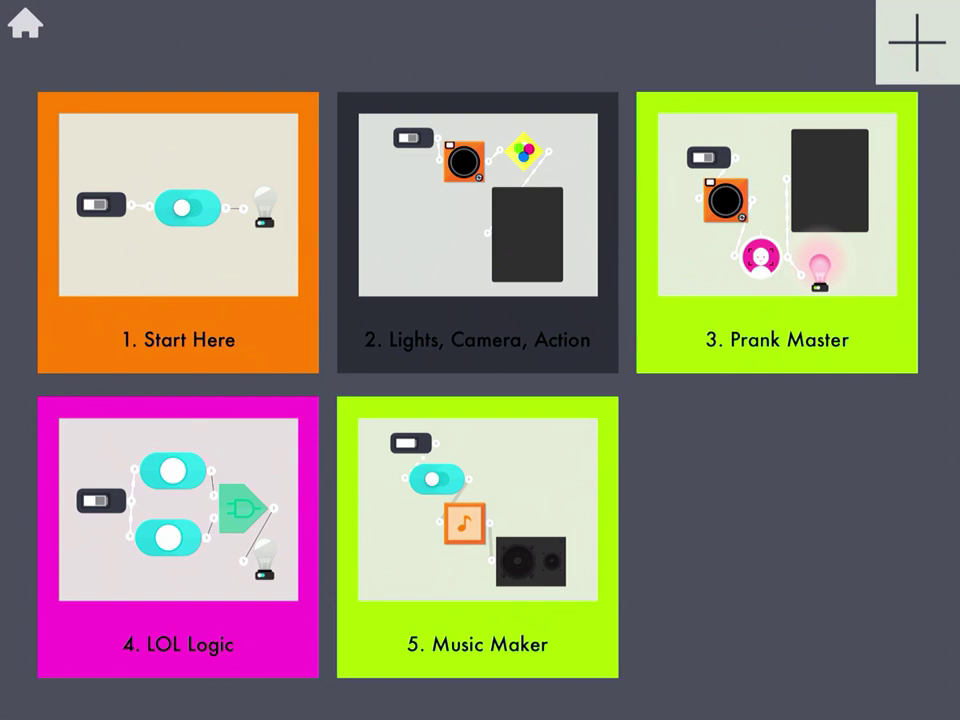
Create a new blank machine from the project gallery, holding only its power switch
left_click(917, 42)
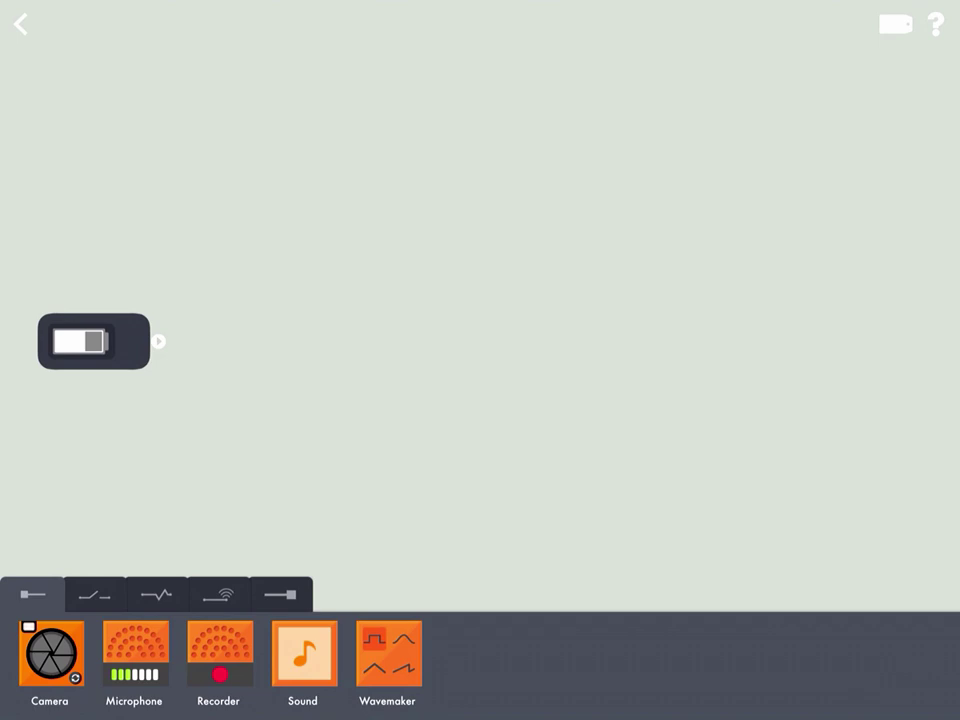
Place a Camera part beside the power switch so it shows a live feed
mouse_move(51, 652)
left_mouse_down()
mouse_move(161, 489)
mouse_move(249, 390)
mouse_move(264, 355)
left_mouse_up()
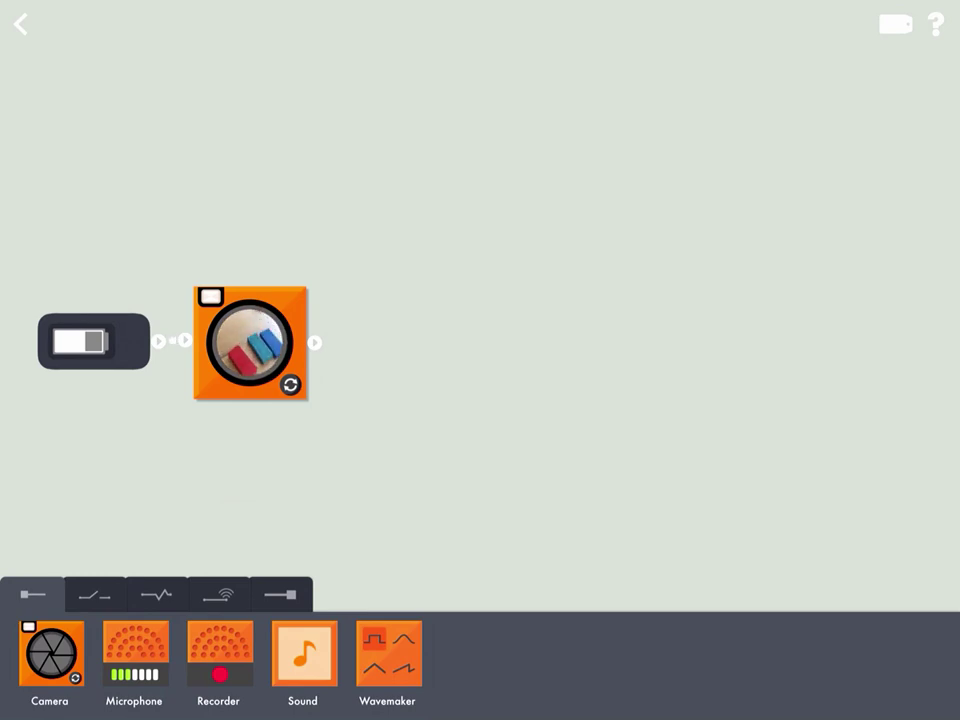
Add two Color Detectors after the camera and set the lower one to blue
left_click(95, 594)
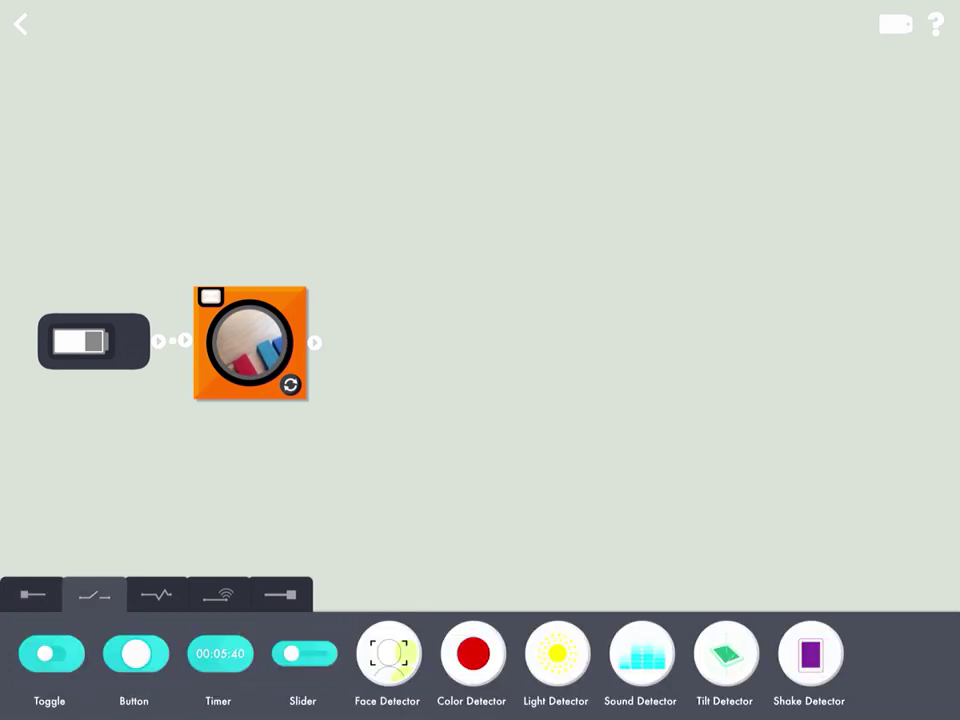
mouse_move(473, 653)
left_mouse_down()
mouse_move(476, 587)
mouse_move(422, 296)
mouse_move(407, 441)
mouse_move(390, 407)
mouse_move(418, 417)
left_mouse_up()
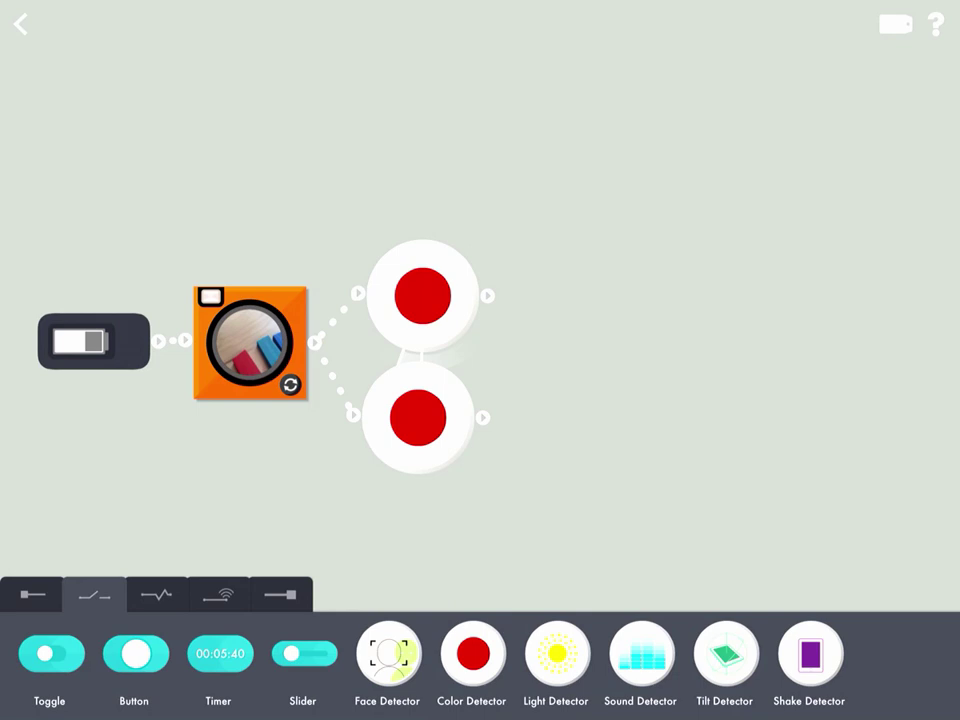
left_click(418, 417)
left_click(407, 437)
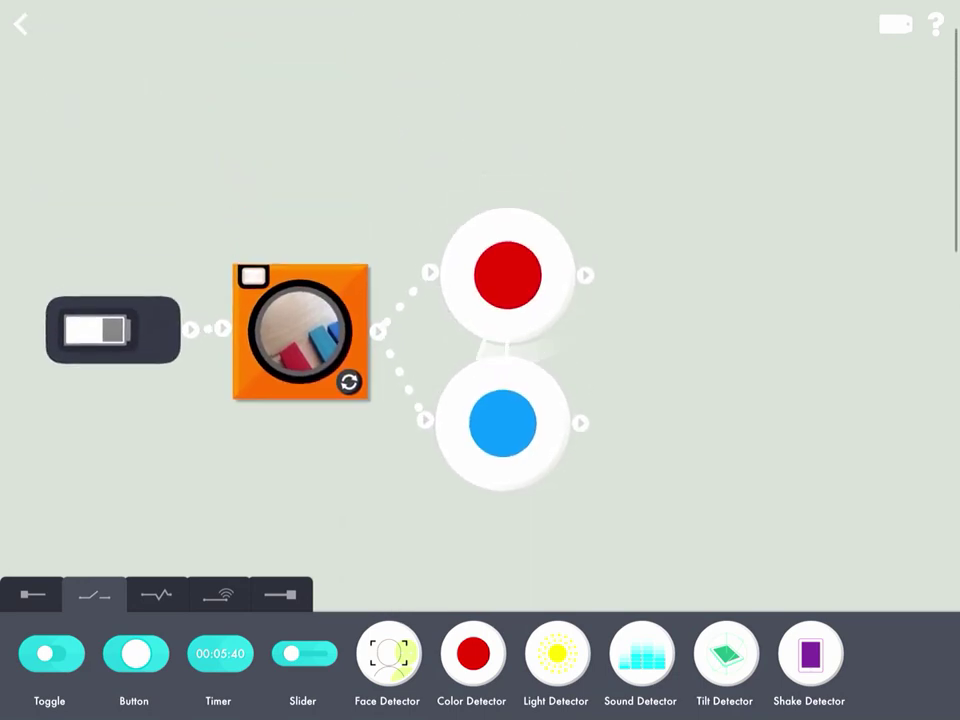
Place two Button parts above the camera, each powered by the switch
mouse_move(136, 653)
left_mouse_down()
mouse_move(259, 231)
mouse_move(300, 208)
mouse_move(300, 236)
left_mouse_up()
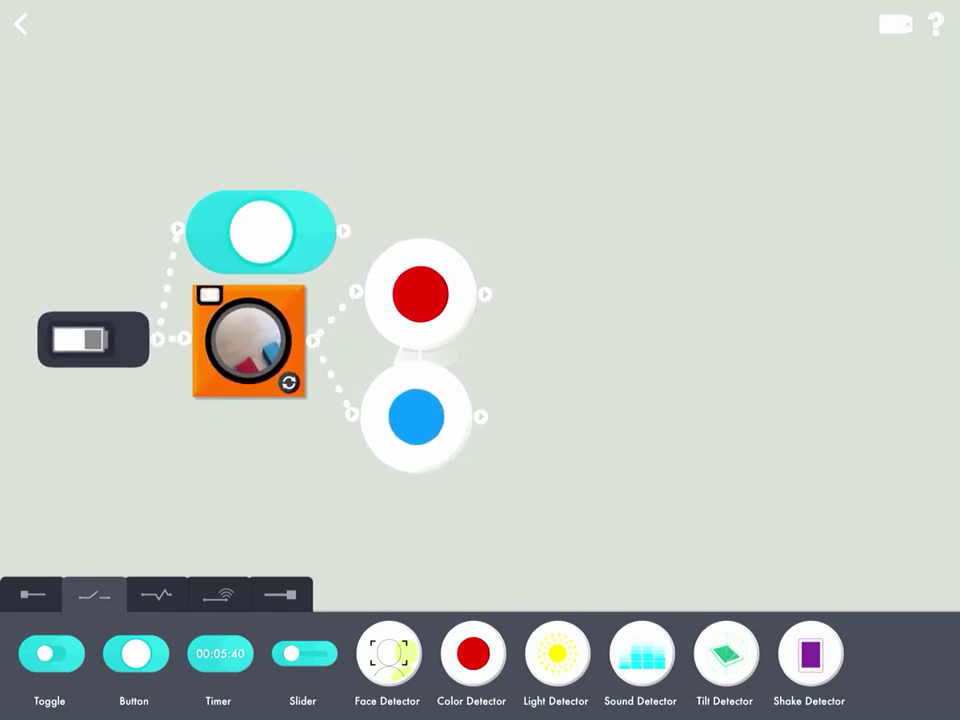
mouse_move(136, 653)
left_mouse_down()
mouse_move(208, 289)
mouse_move(228, 243)
left_mouse_up()
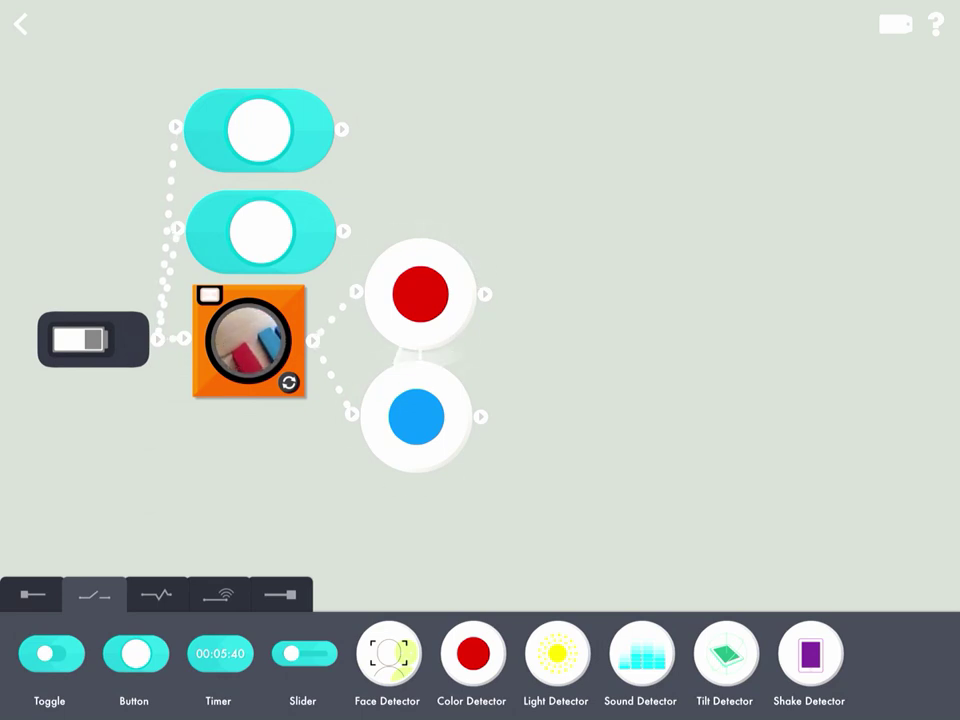
Add four Sound blocks after the top button, second button, red detector and blue detector
left_click(32, 594)
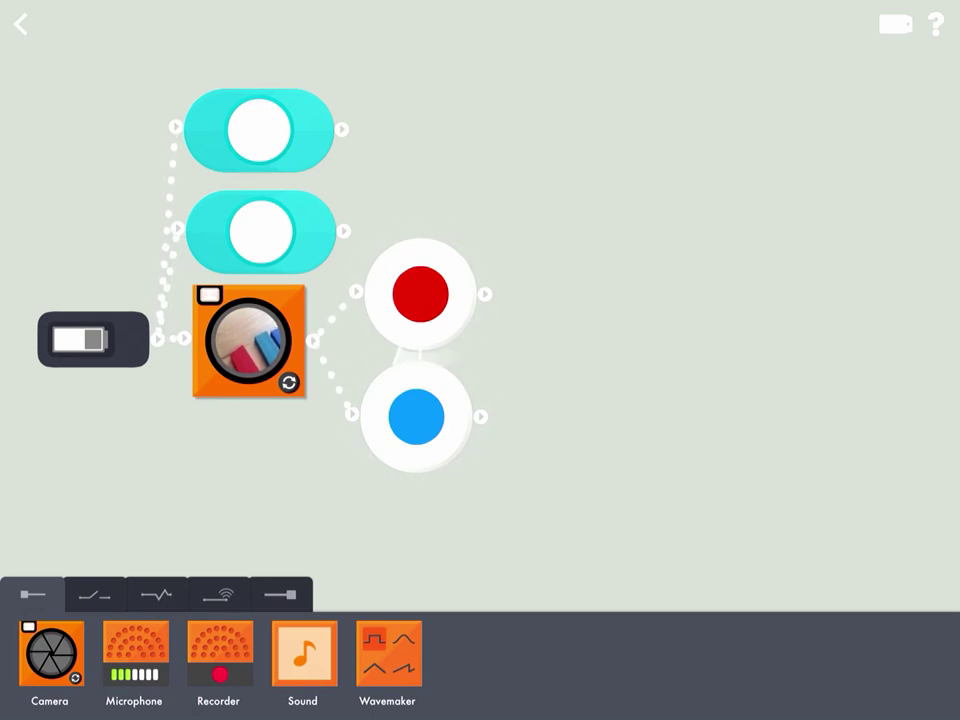
left_click_drag(304, 653, 434, 127)
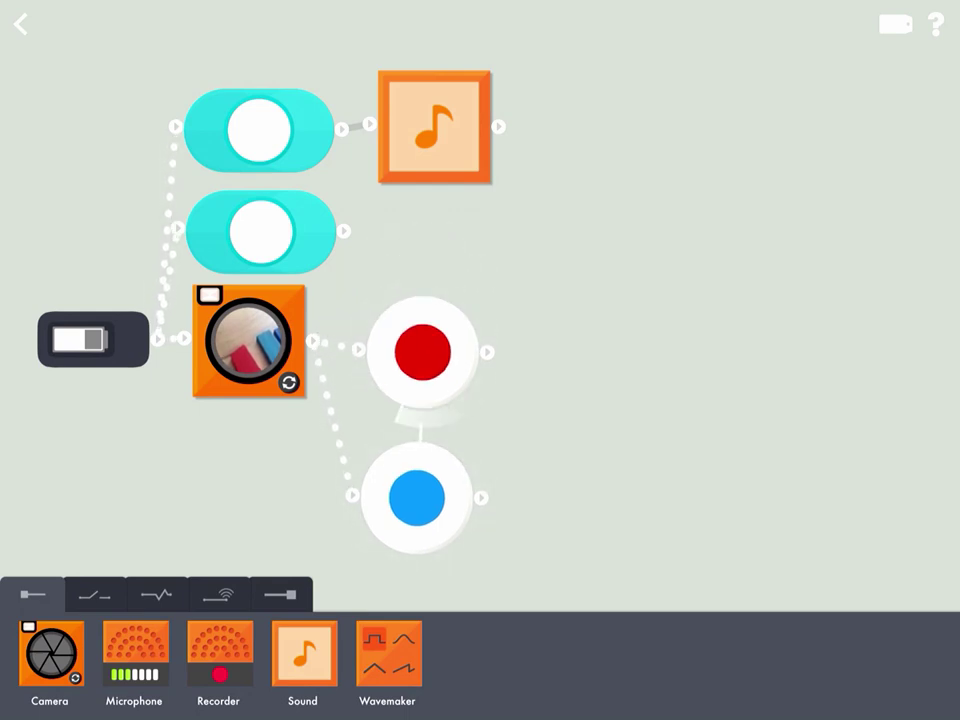
mouse_move(304, 653)
left_mouse_down()
mouse_move(458, 259)
mouse_move(435, 240)
left_mouse_up()
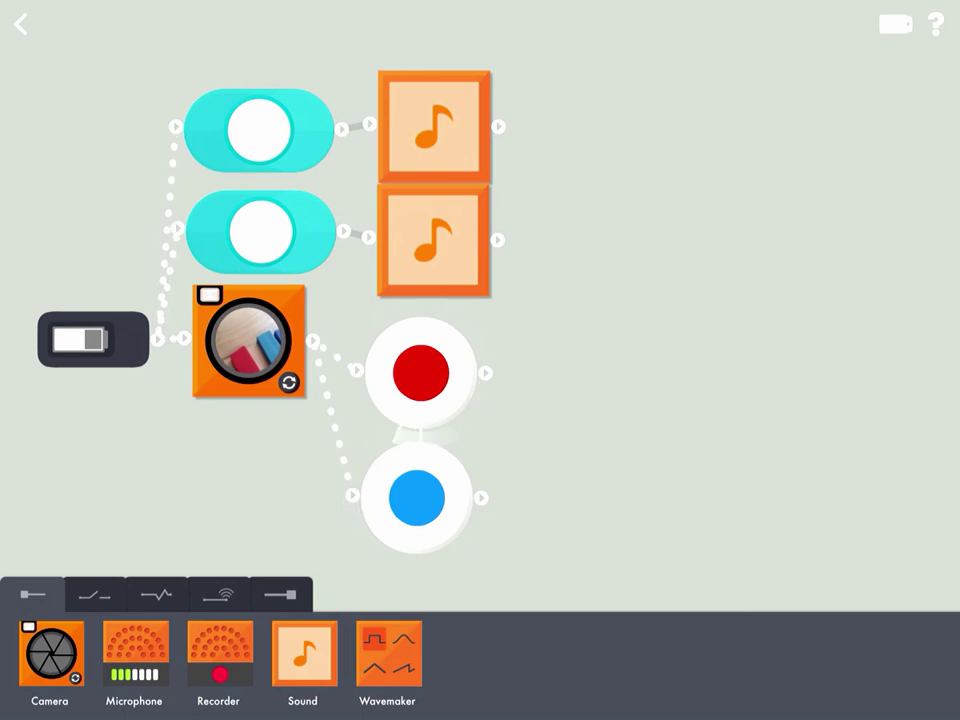
mouse_move(304, 653)
left_mouse_down()
mouse_move(448, 463)
mouse_move(568, 360)
mouse_move(578, 376)
left_mouse_up()
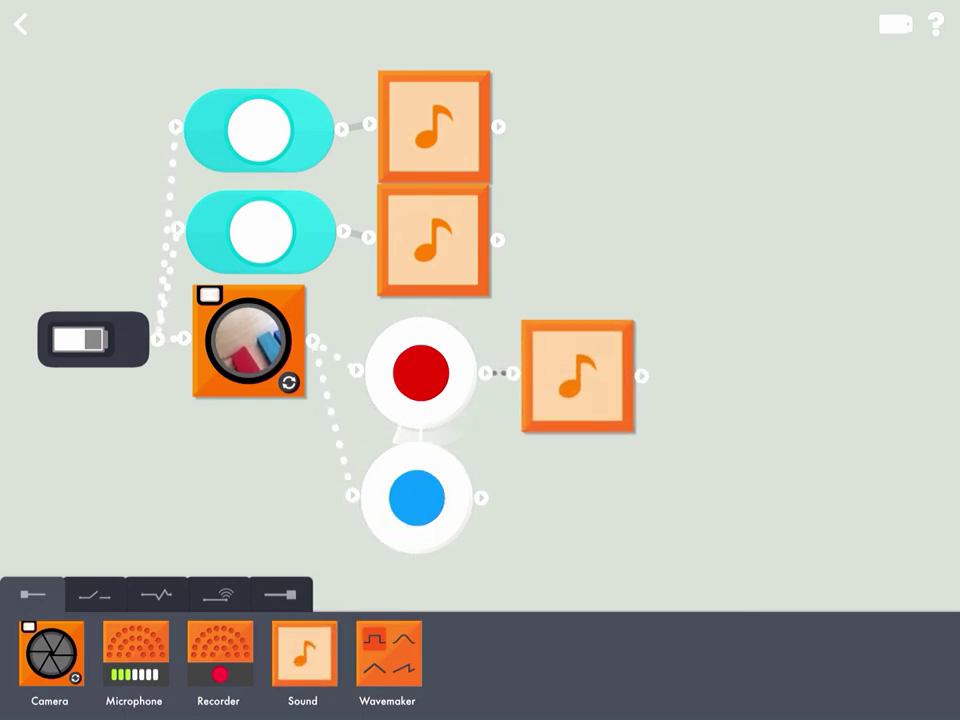
left_click_drag(304, 653, 553, 515)
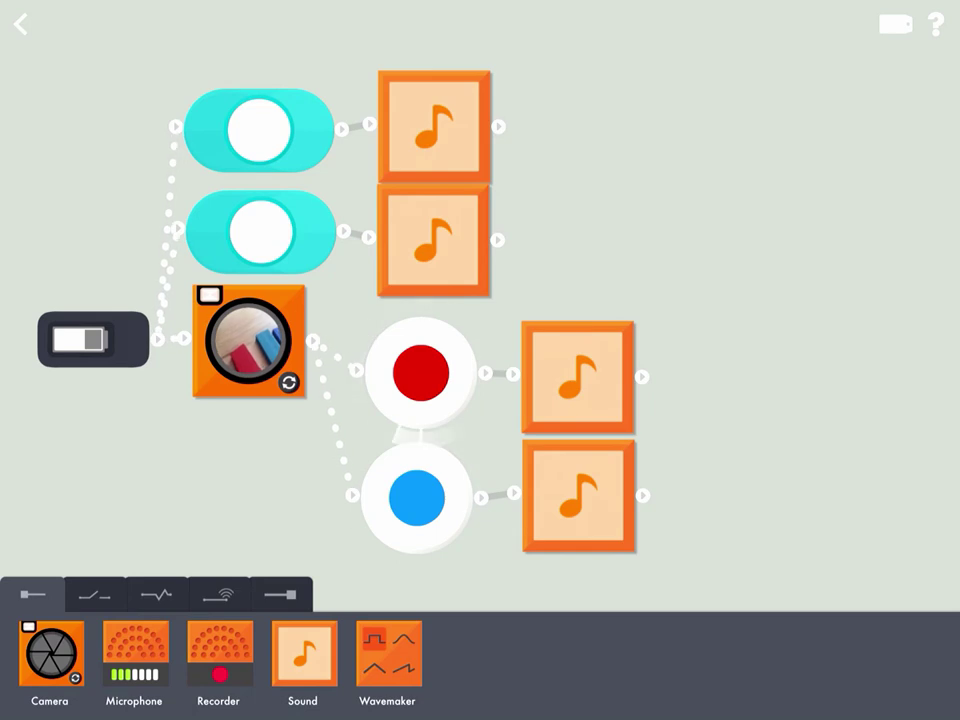
Browse the top Sound block's sound list and close it
left_click(434, 126)
scroll(650, 250, "down", 2)
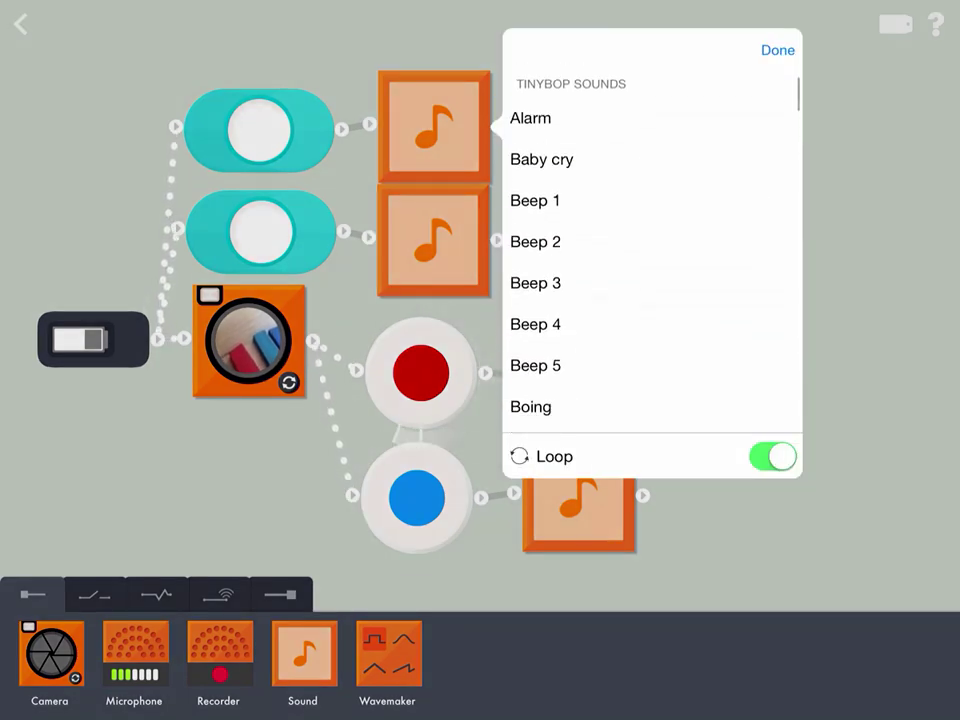
scroll(650, 250, "down", 15)
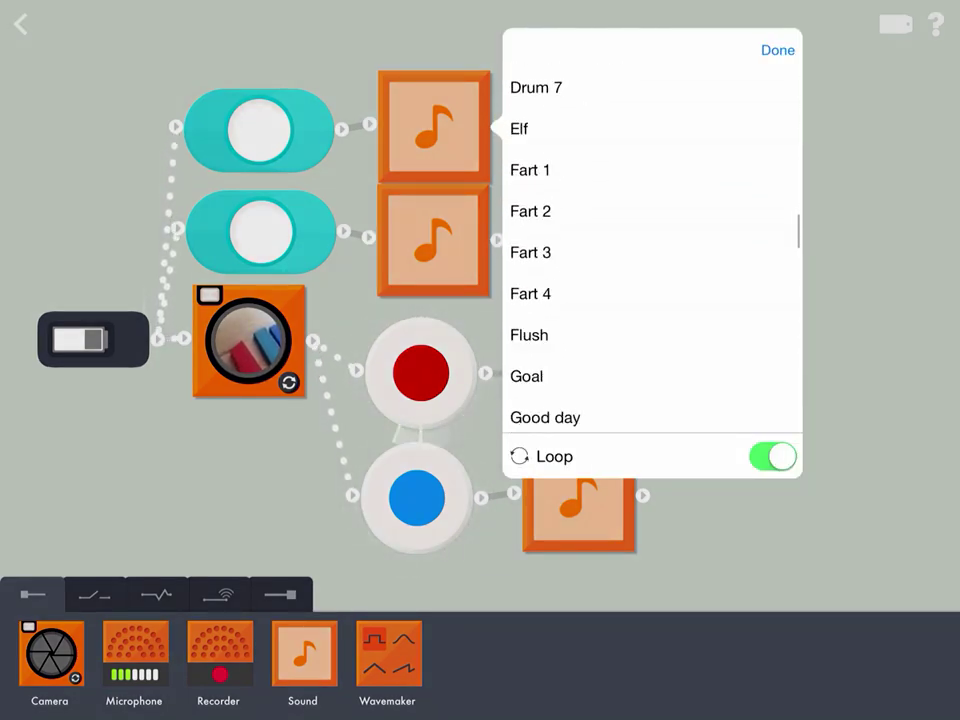
scroll(650, 250, "down", 15)
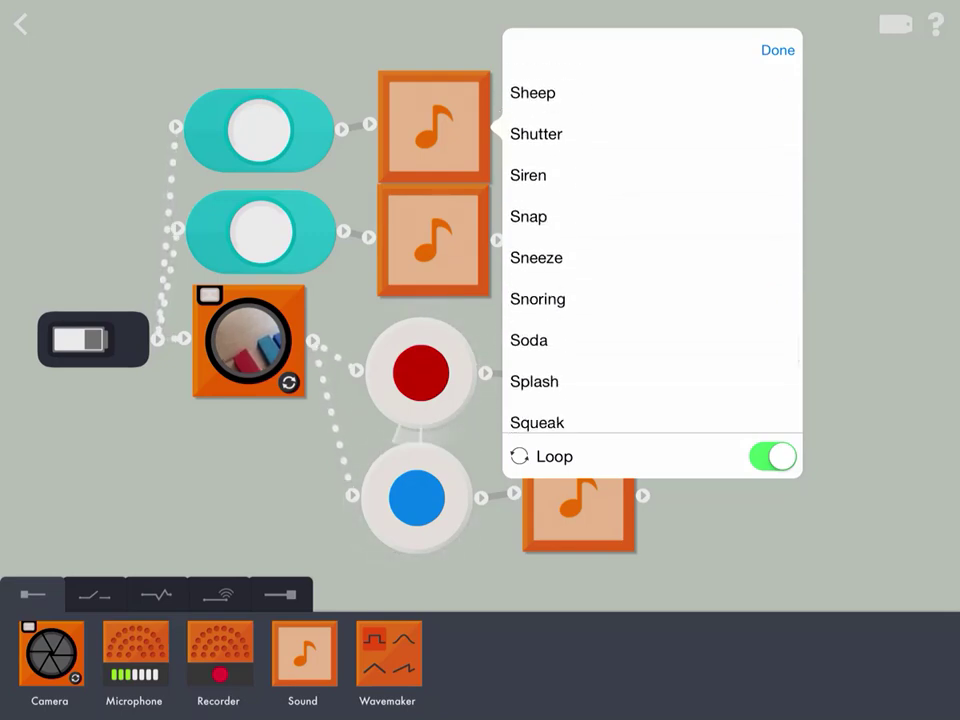
scroll(650, 250, "down", 5)
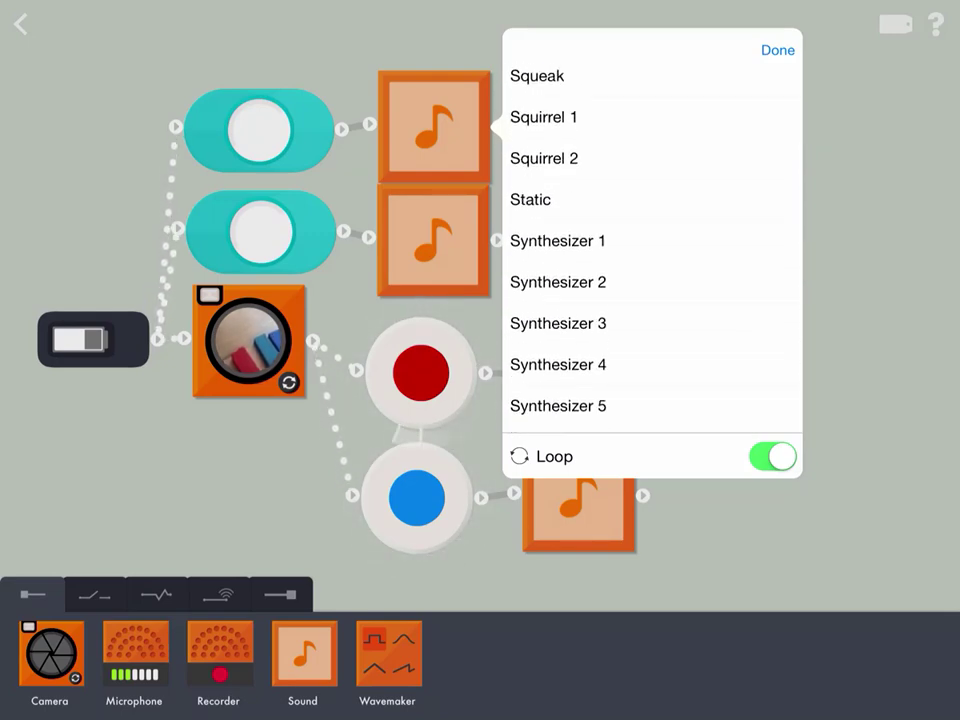
left_click(777, 50)
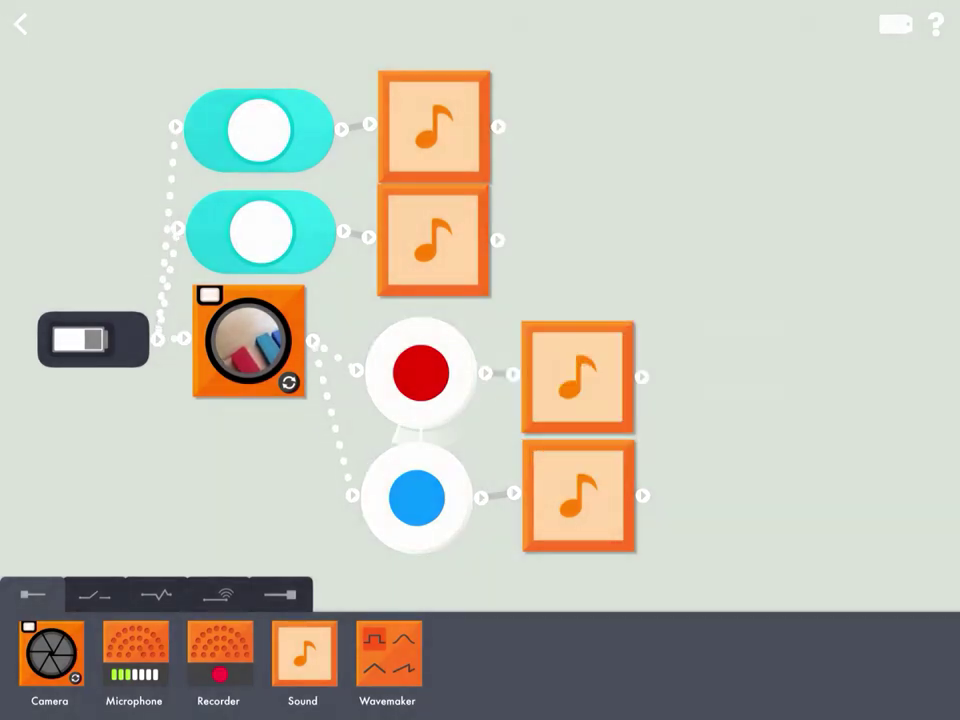
Scroll the second Sound block's sound list to Squirrel 2
left_click(433, 240)
scroll(650, 300, "down", 10)
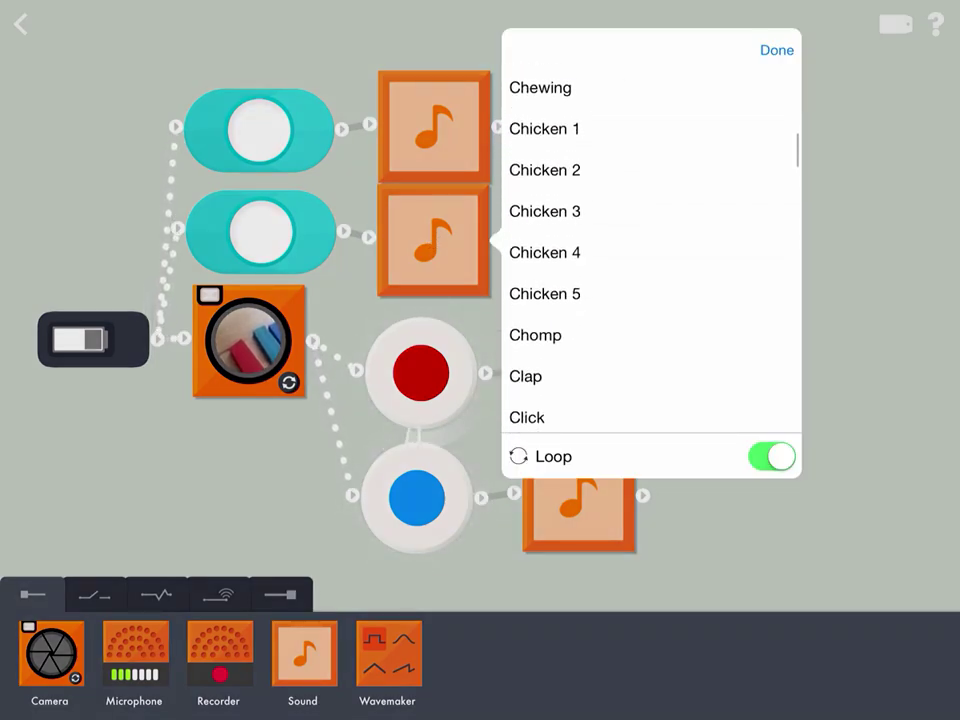
scroll(650, 250, "down", 15)
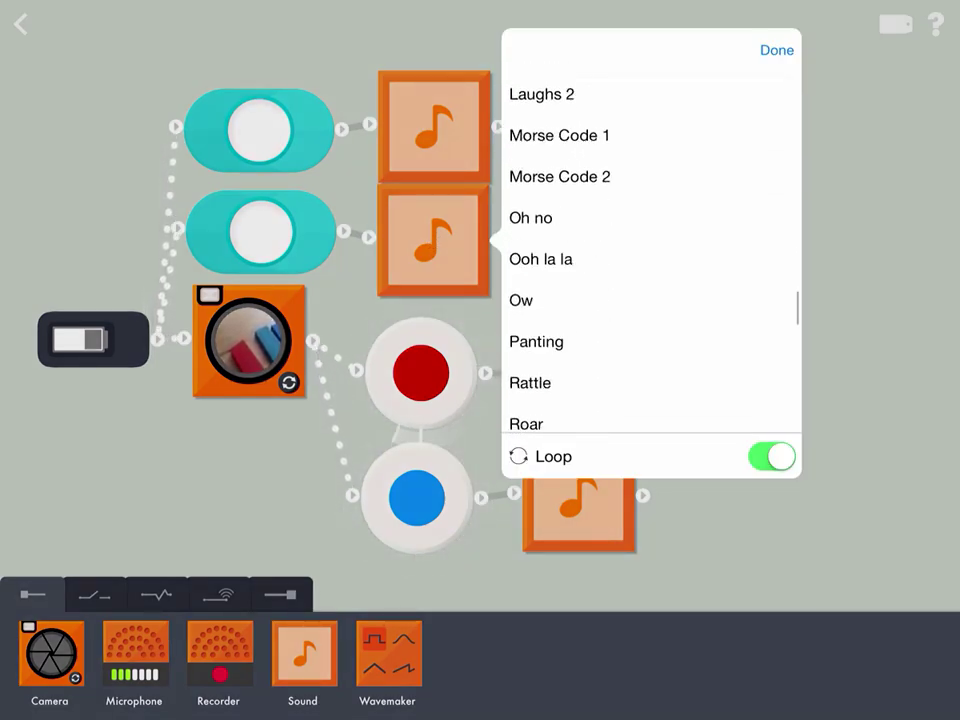
scroll(650, 260, "down", 4)
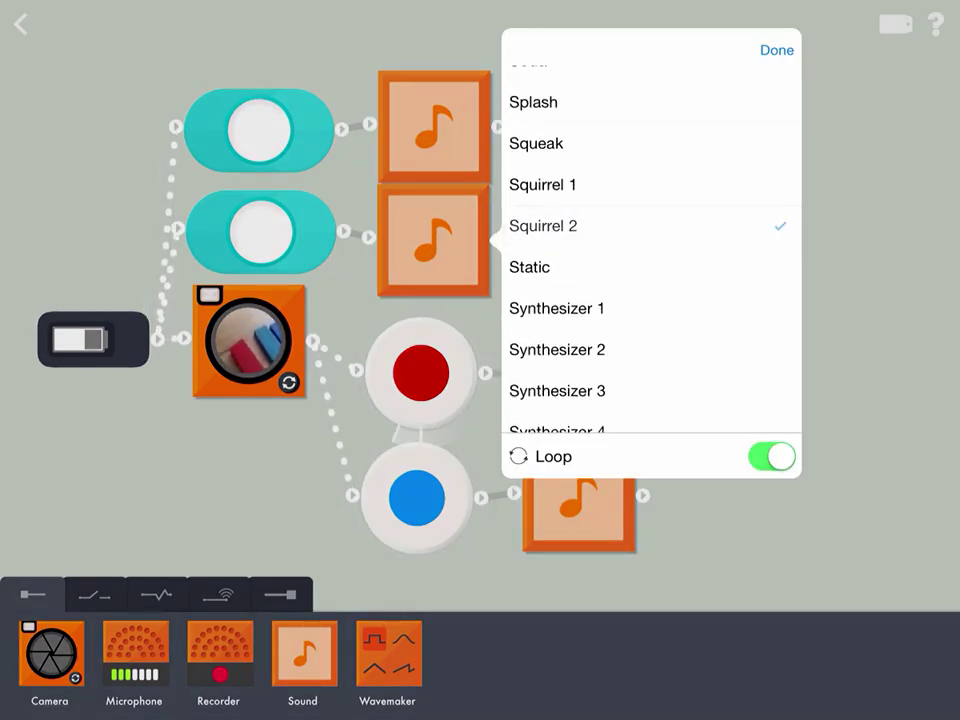
scroll(650, 250, "down", 5)
scroll(650, 250, "up", 2)
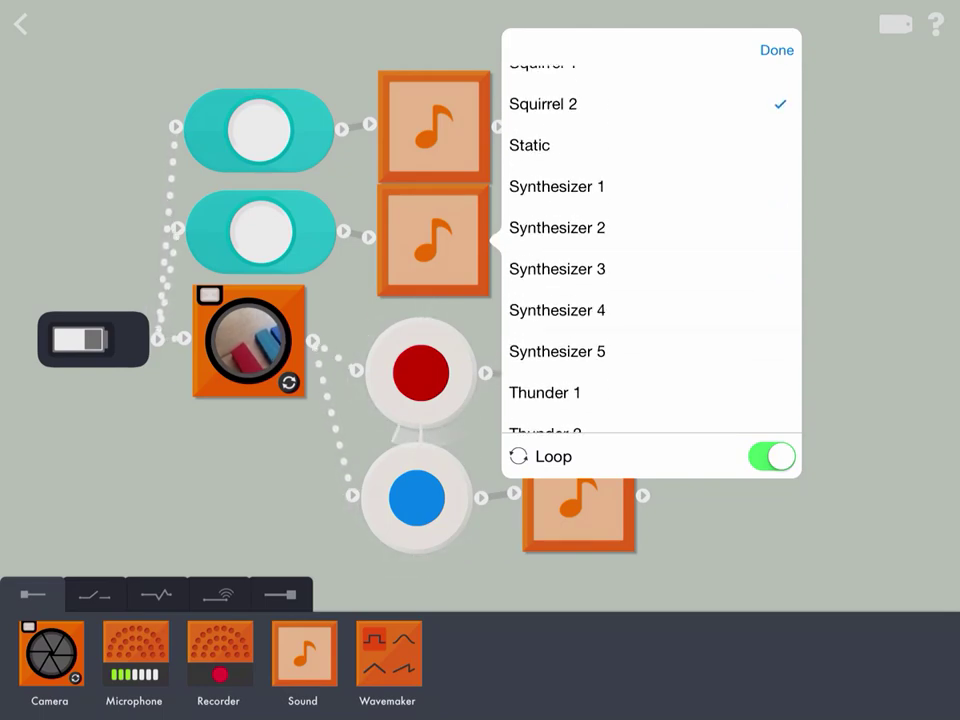
Give the red detector's Sound block a synthesizer sound, trying Synthesizer 3 then 4
left_click(777, 50)
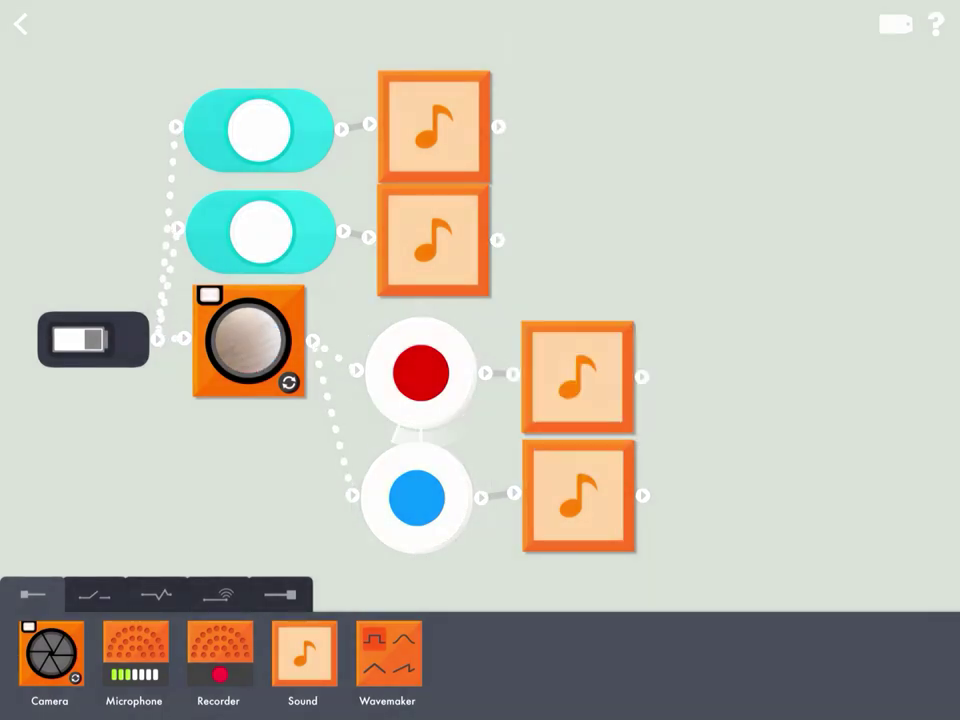
left_click(578, 377)
scroll(795, 400, "down", 20)
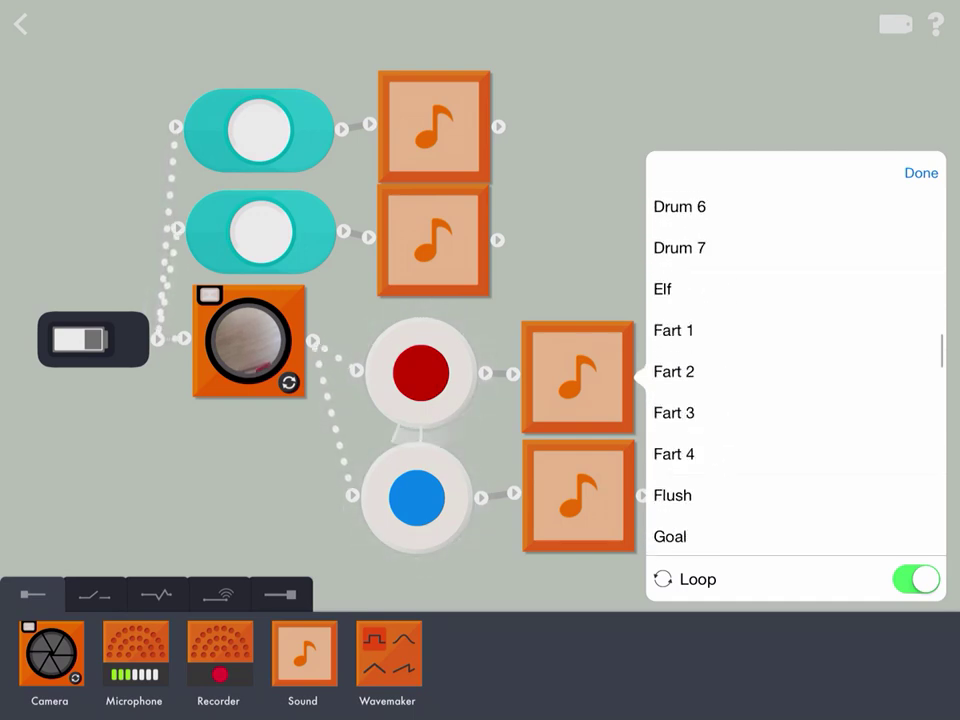
scroll(795, 400, "down", 15)
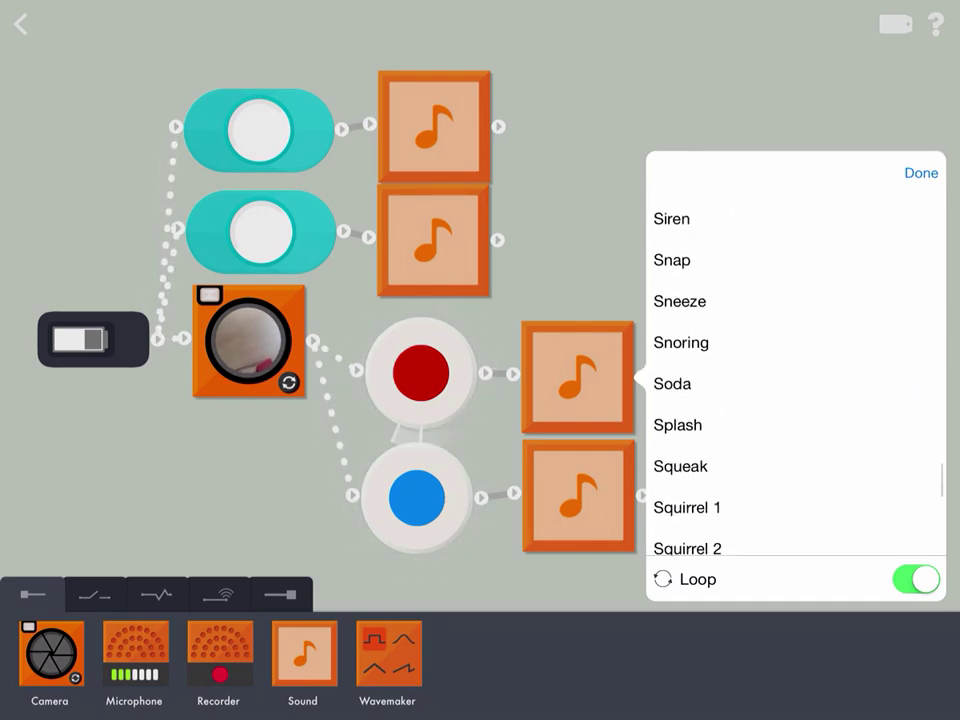
left_click(700, 276)
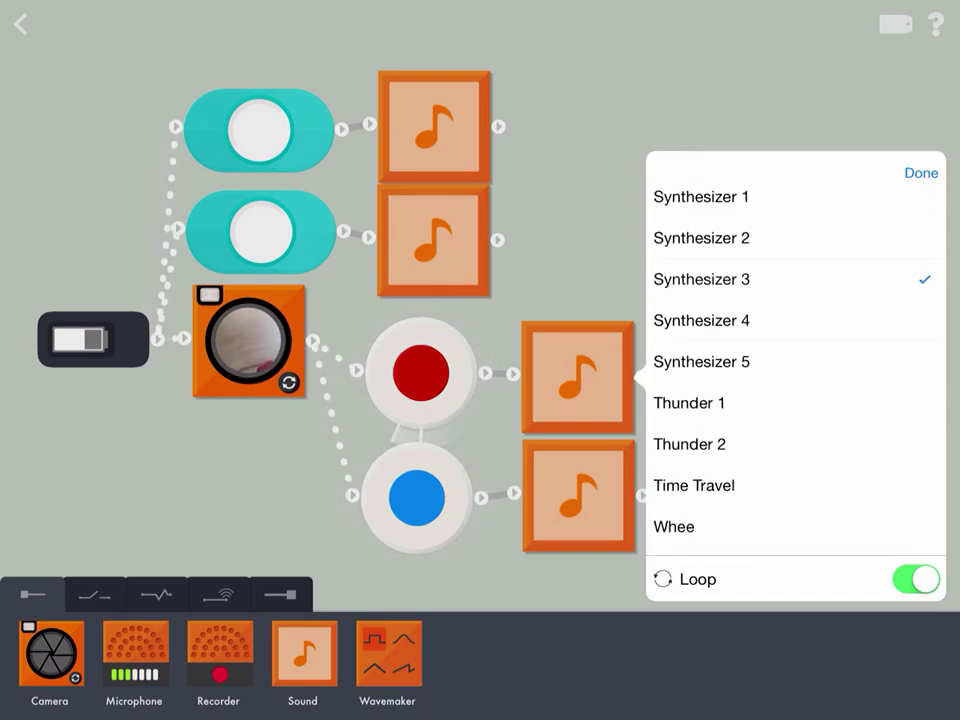
left_click(700, 318)
left_click(921, 172)
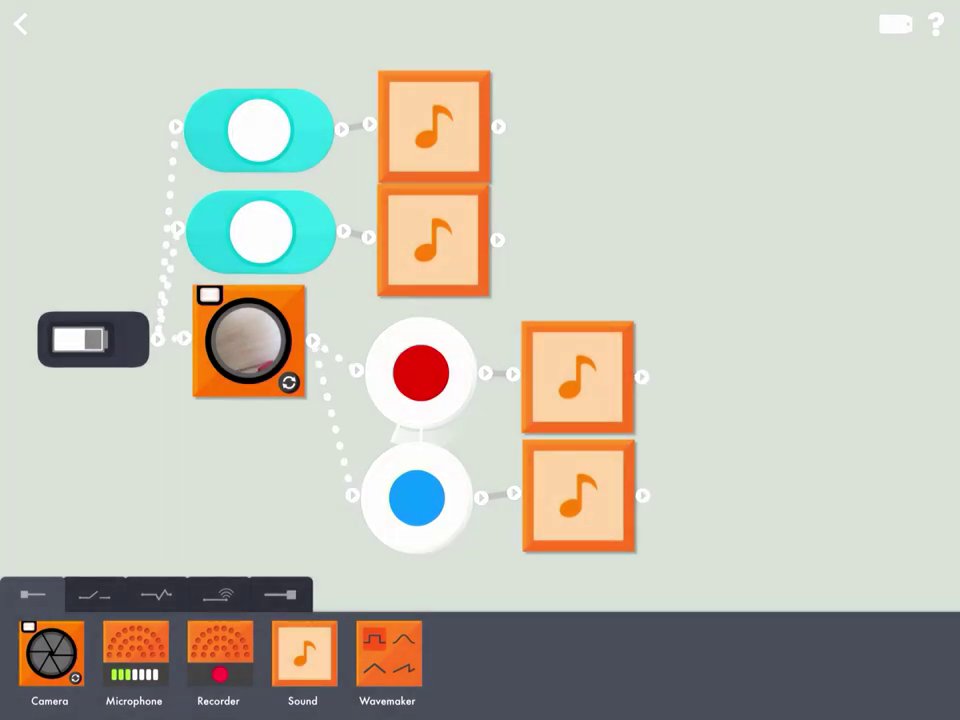
Browse the blue detector's Sound block choices, leaving it set to Rooster
left_click(578, 494)
scroll(795, 480, "down", 5)
scroll(795, 480, "down", 15)
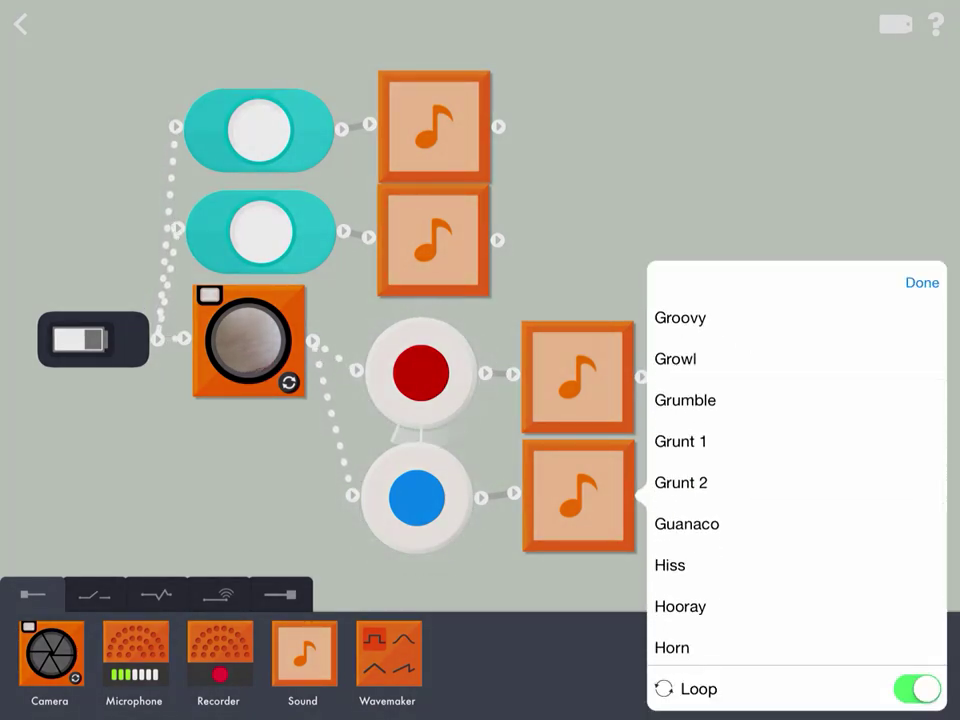
scroll(795, 480, "down", 10)
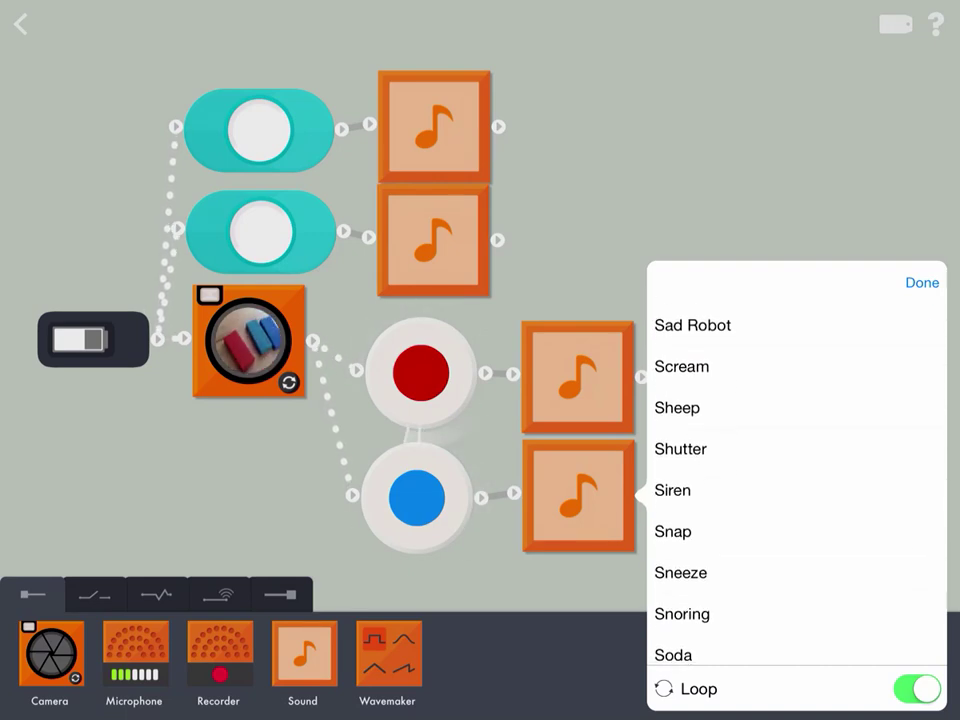
scroll(795, 480, "down", 10)
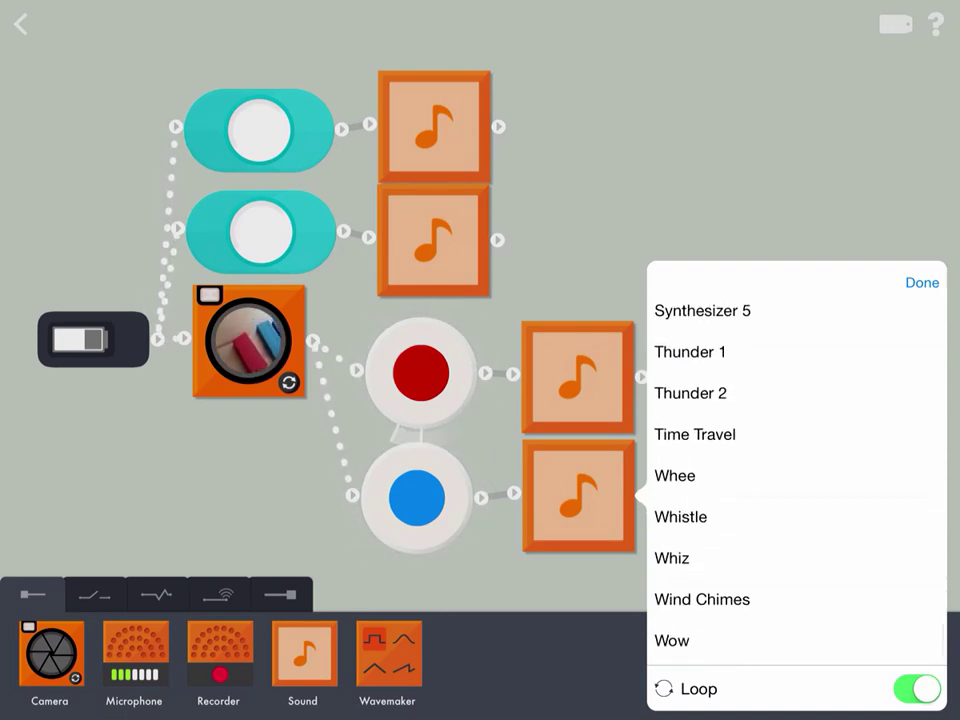
left_click(922, 282)
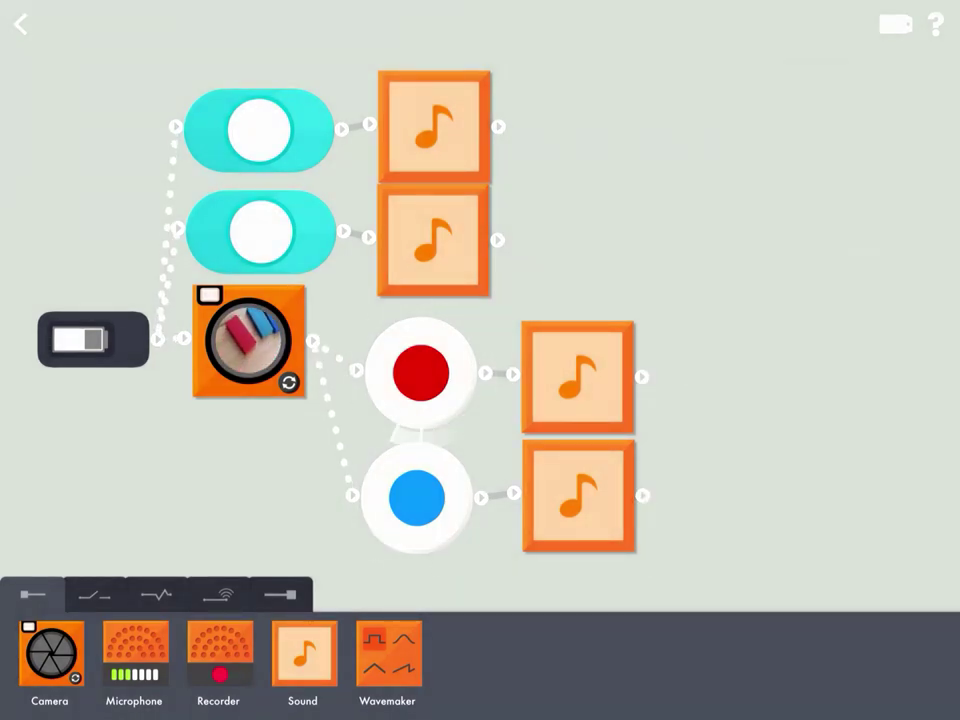
Add four Speakers, one wired after each of the four Sound blocks
left_click(280, 594)
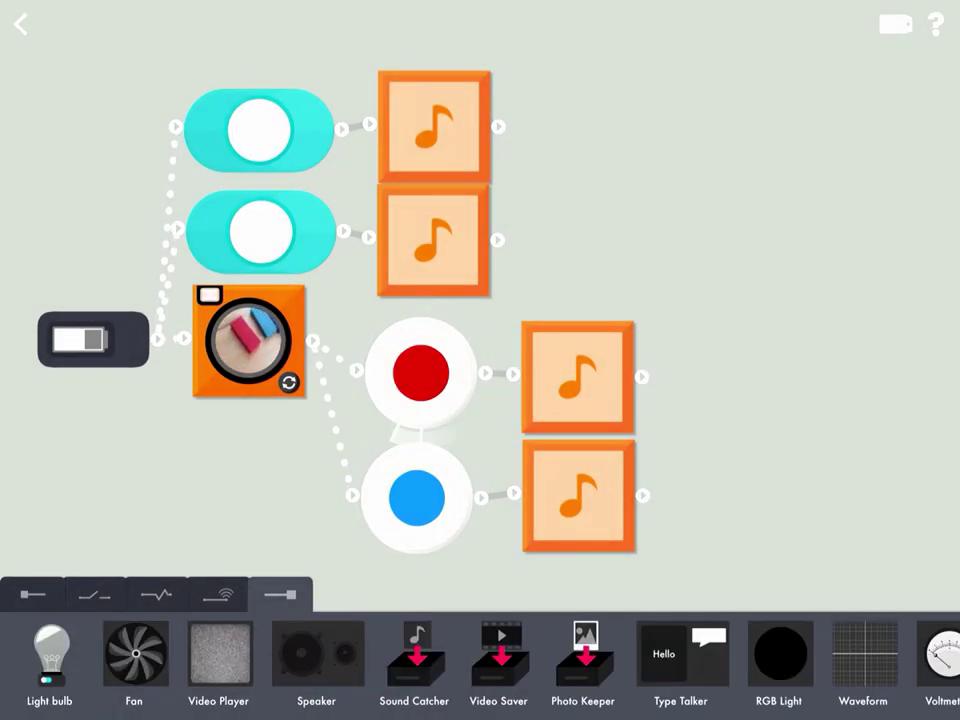
mouse_move(316, 655)
left_mouse_down()
mouse_move(368, 551)
mouse_move(630, 157)
mouse_move(651, 154)
mouse_move(646, 126)
left_mouse_up()
left_click_drag(316, 655, 637, 258)
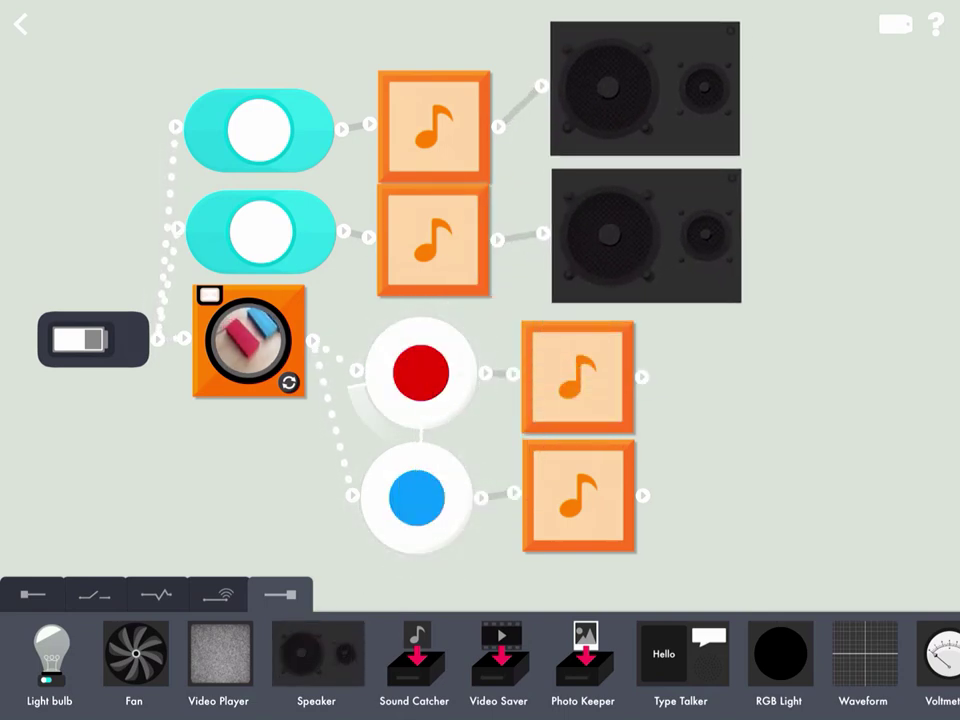
mouse_move(210, 655)
left_mouse_down()
mouse_move(320, 655)
mouse_move(357, 482)
mouse_move(755, 400)
left_mouse_up()
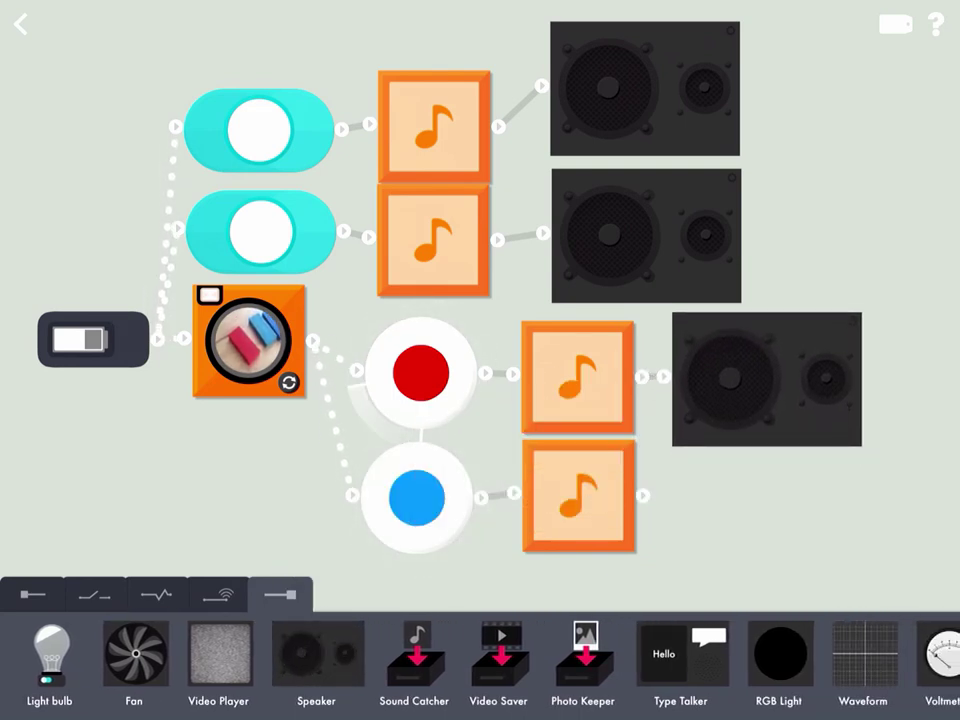
mouse_move(200, 655)
left_mouse_down()
mouse_move(260, 655)
mouse_move(371, 461)
mouse_move(789, 515)
left_mouse_up()
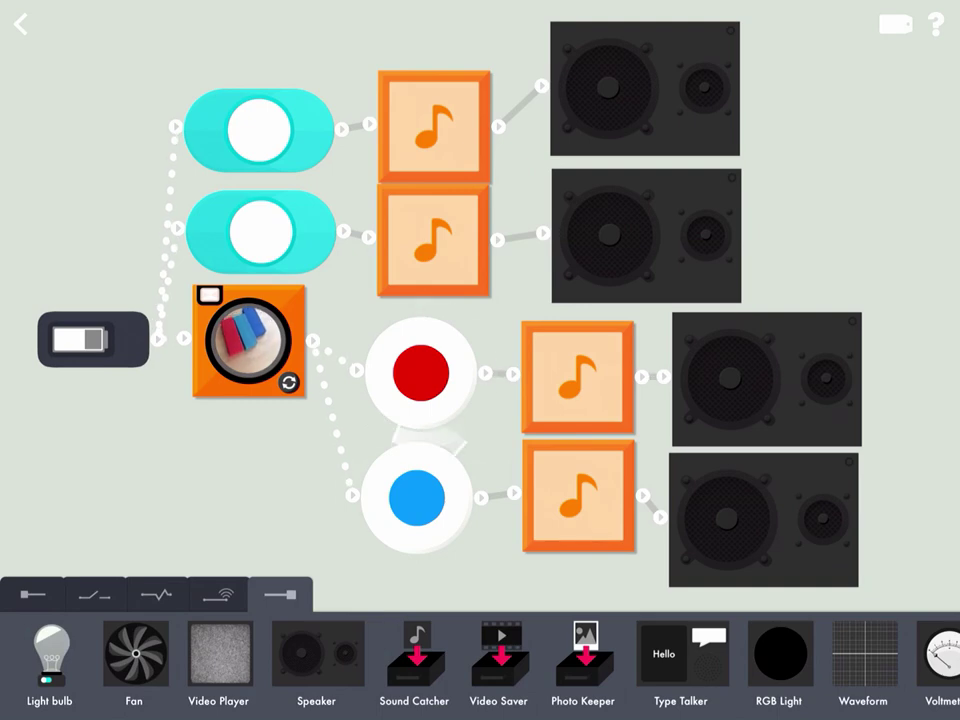
From the gallery, open the new machine's name settings and enter 'Synesthesiasizer'
left_click(20, 23)
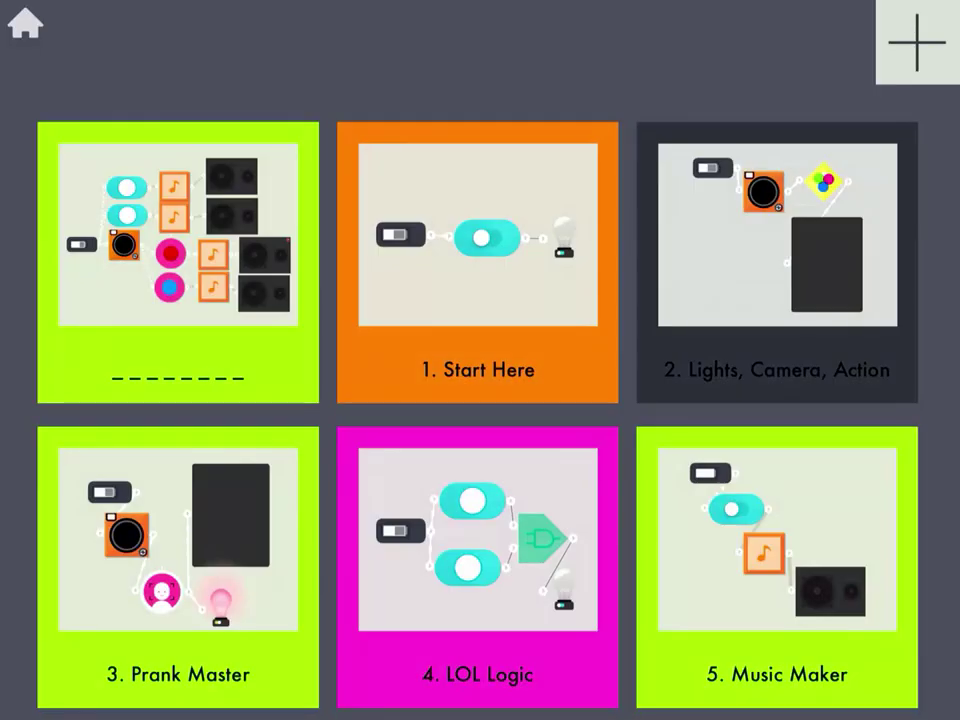
left_click(178, 377)
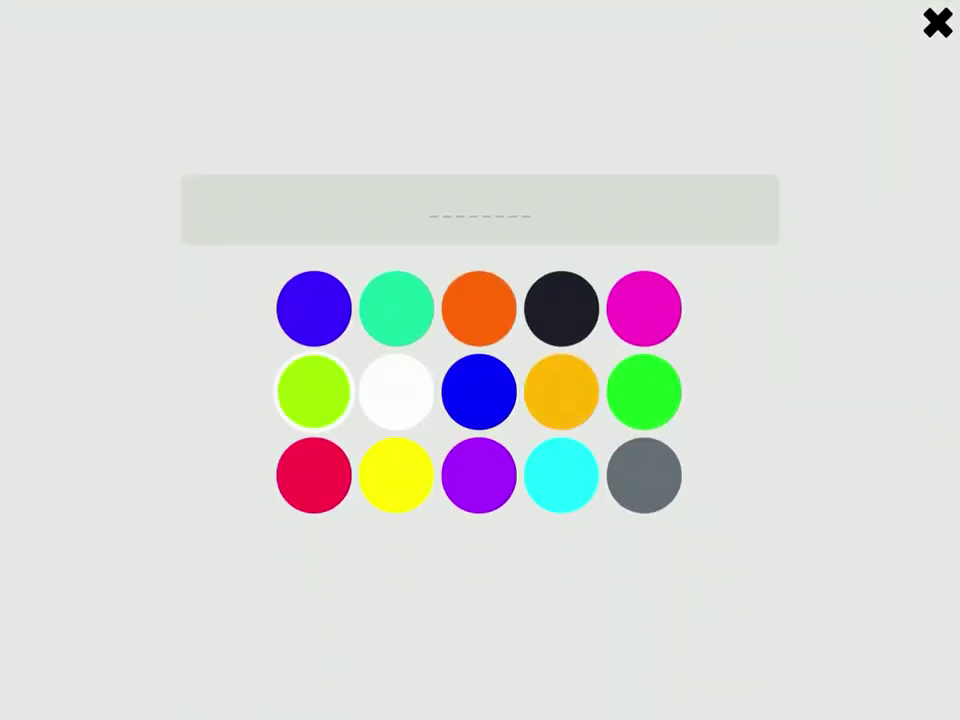
left_click(480, 209)
type("s")
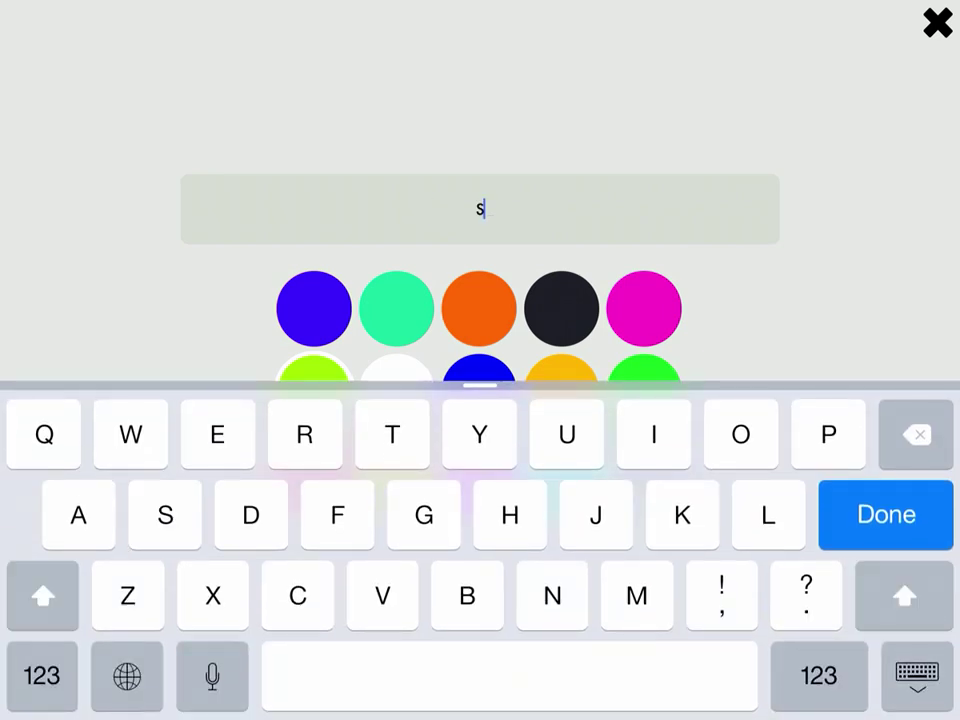
type("ynes")
type("thesia")
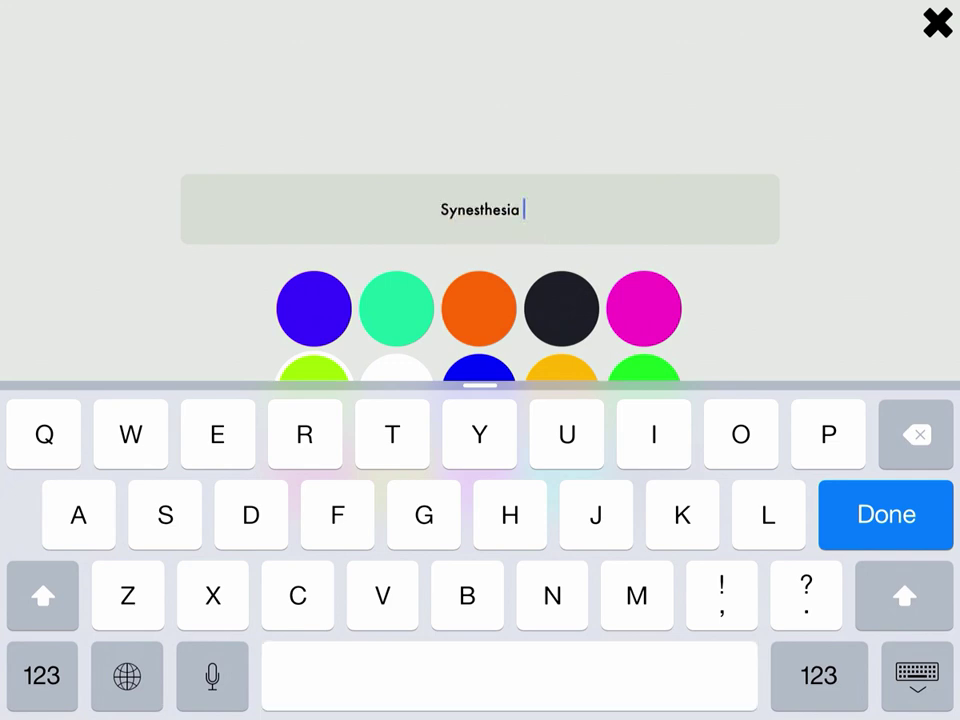
key("BackSpace")
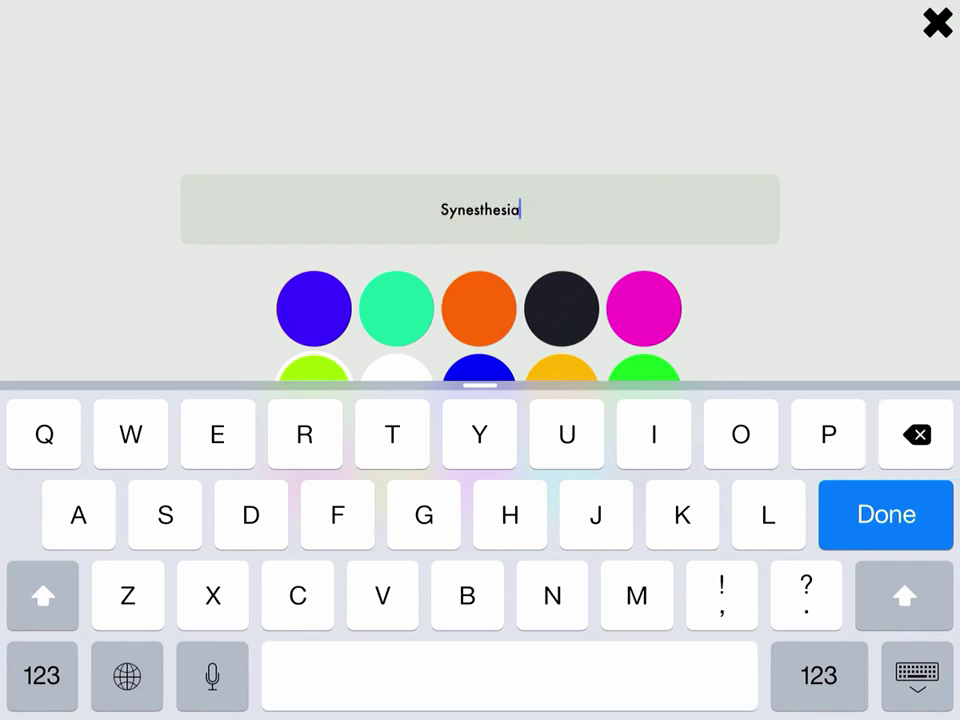
type("sizer")
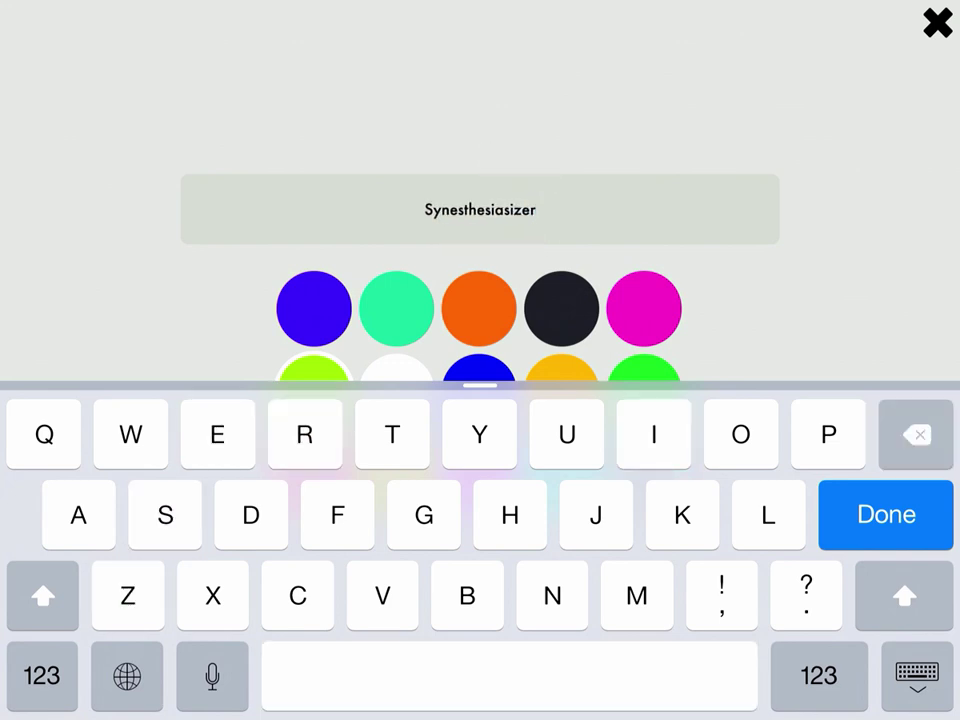